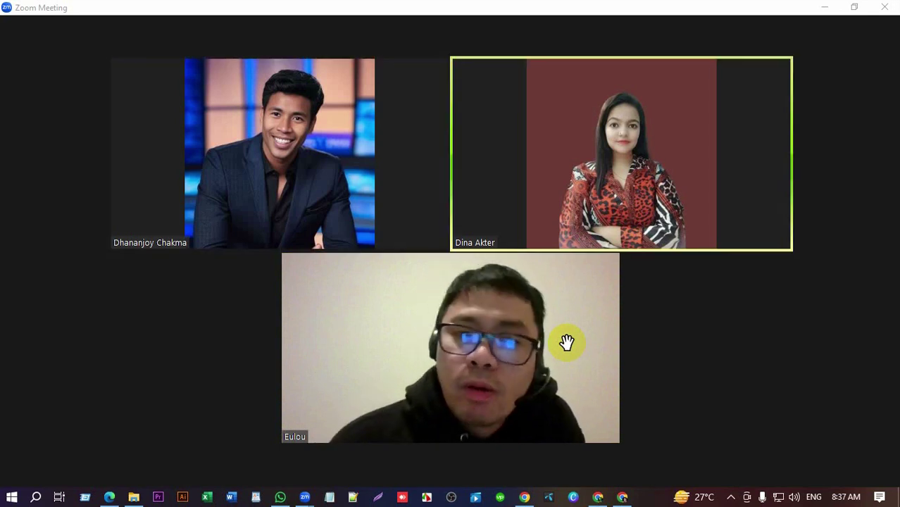
# - Open the meeting chat and send the message "yeah" to everyone
pyautogui.moveTo(559, 335)
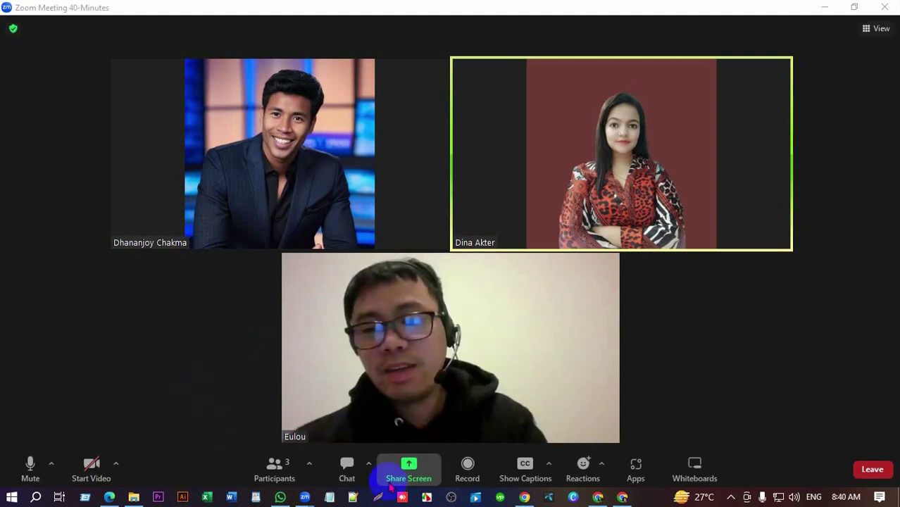
pyautogui.click(357, 474)
pyautogui.click(747, 433)
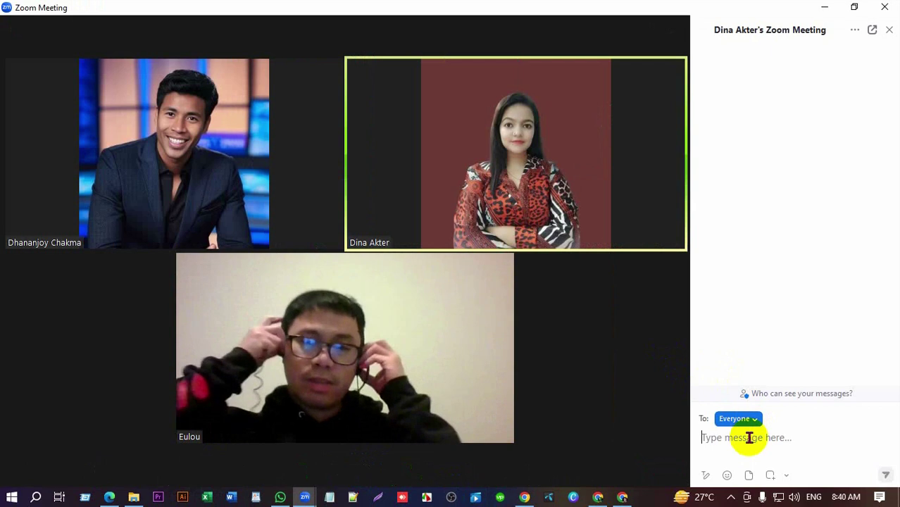
pyautogui.write('yeah')
pyautogui.press('Return')
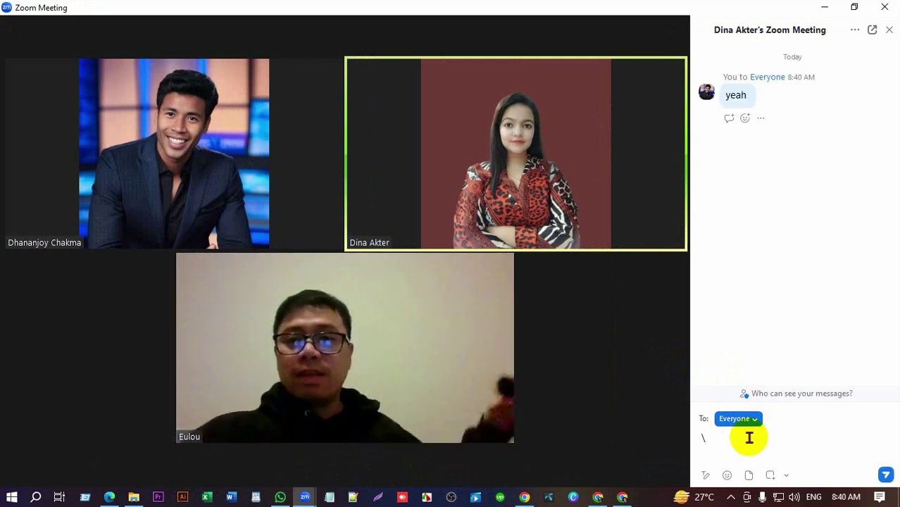
# - Send the chat message "yeah we can hear you" to everyone
pyautogui.press('BackSpace')
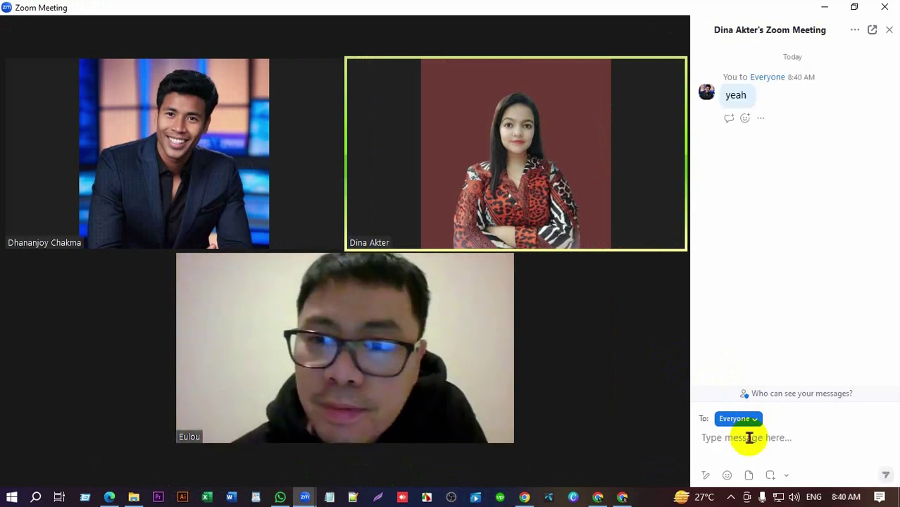
pyautogui.write('I')
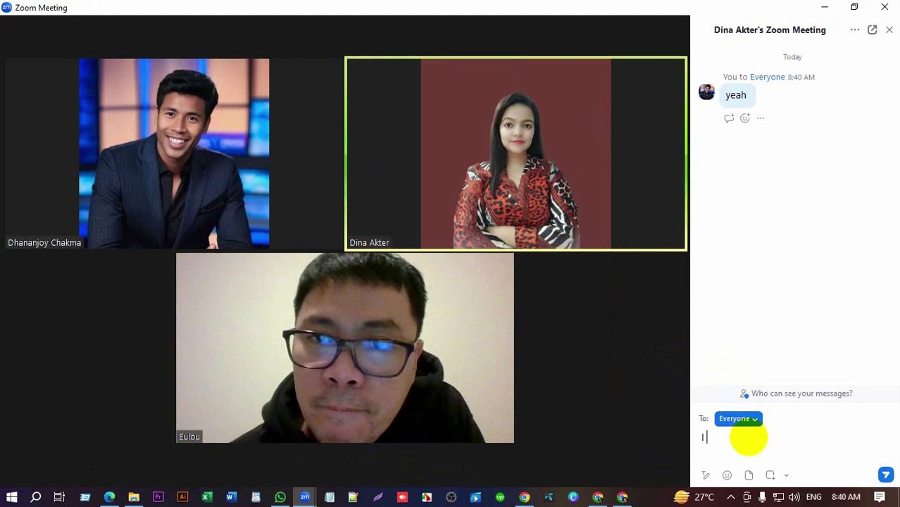
pyautogui.press('BackSpace')
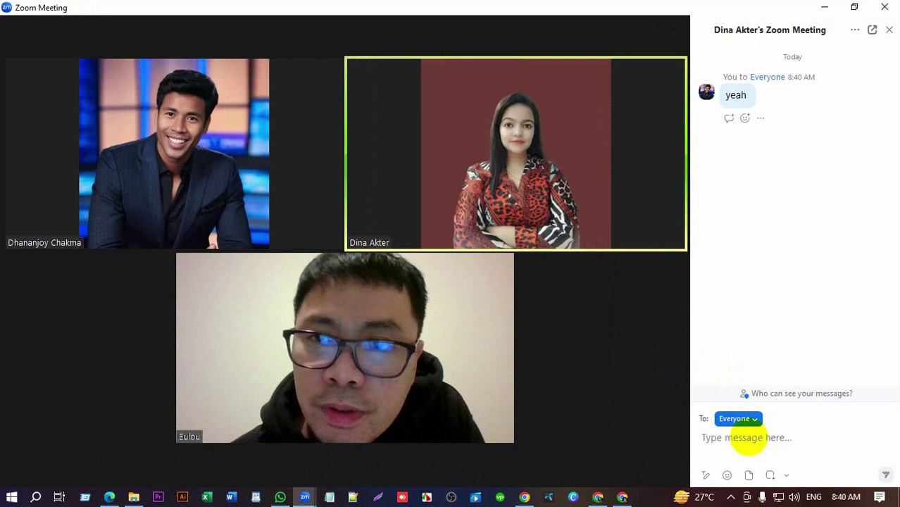
pyautogui.write('yeah we can hera')
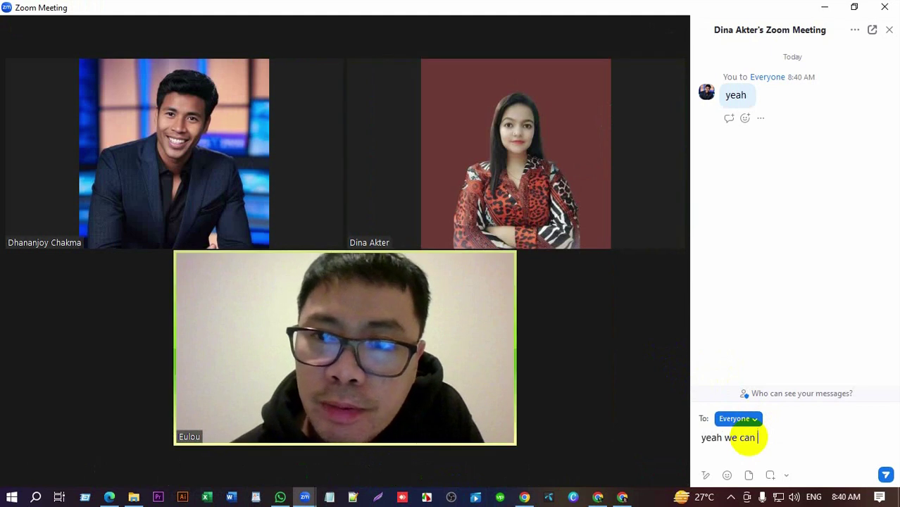
pyautogui.press('BackSpace')
pyautogui.press('BackSpace')
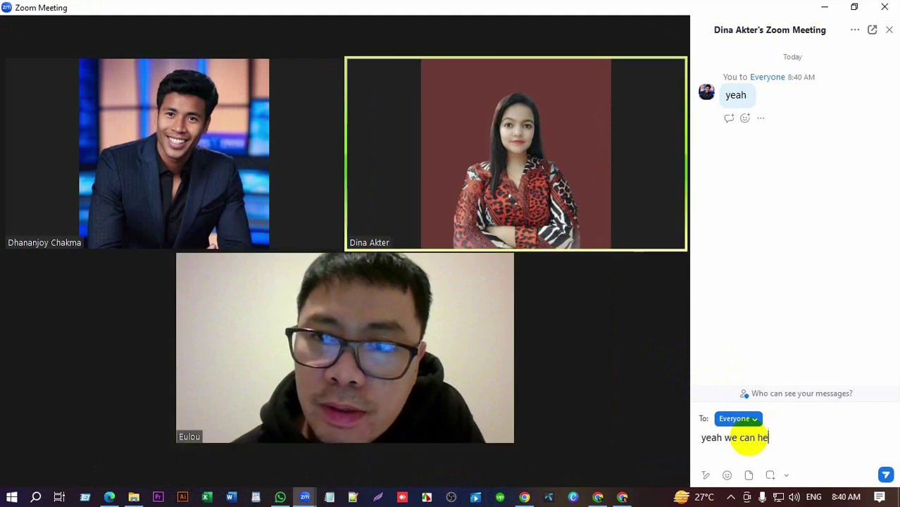
pyautogui.write('ar you')
pyautogui.press('Return')
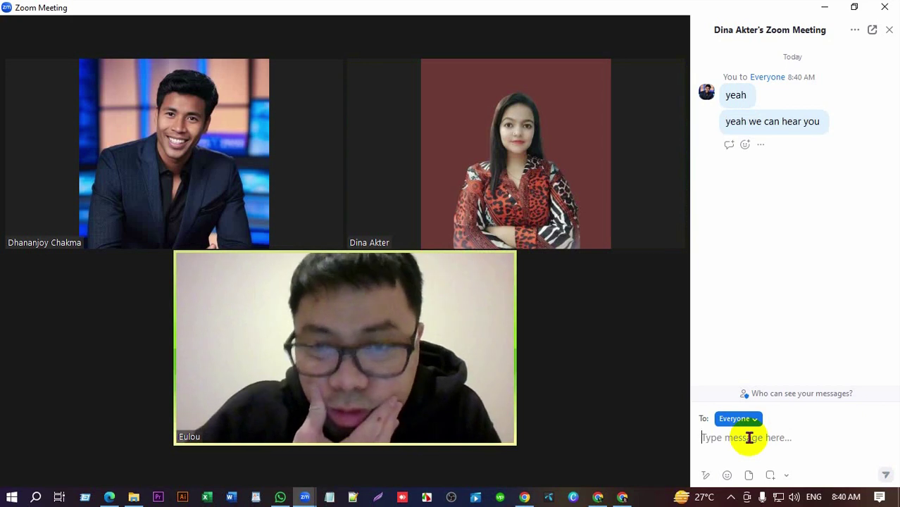
# - Send the chat message "okay, we can create professionally" to everyone
pyautogui.write('okay')
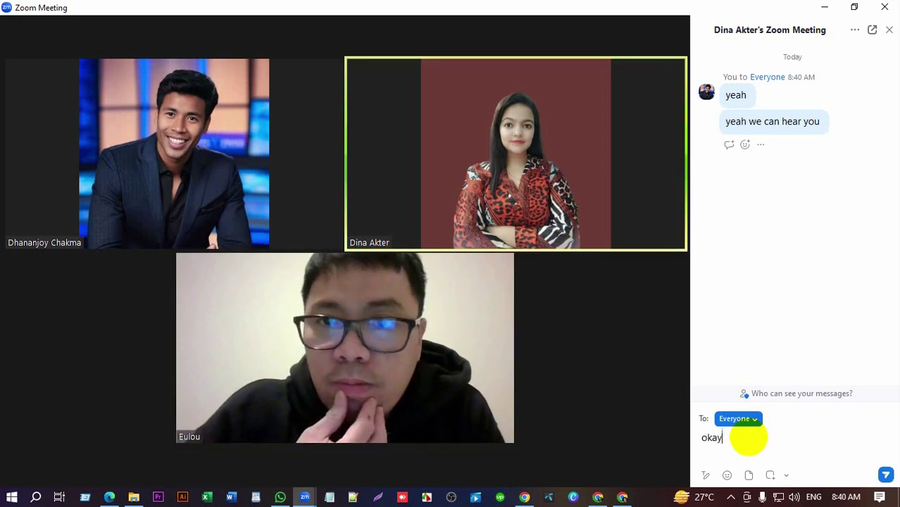
pyautogui.write(', we ca')
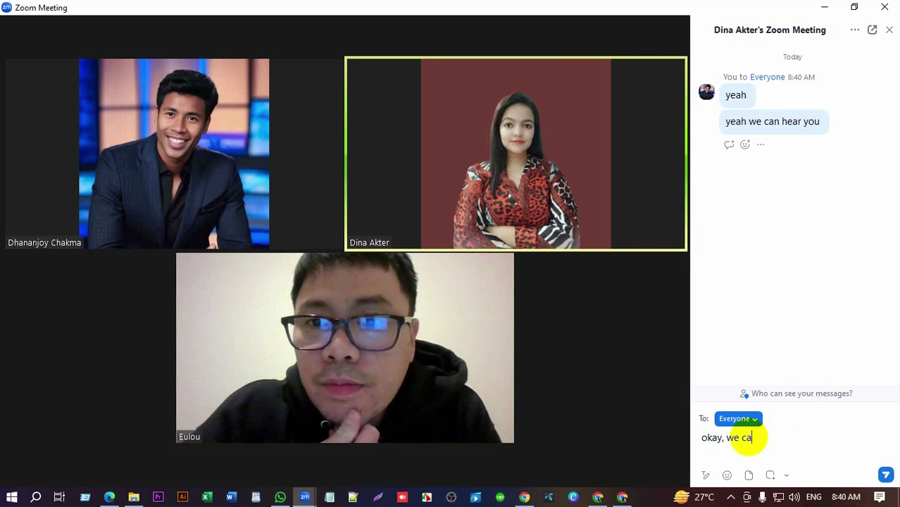
pyautogui.write('n crate')
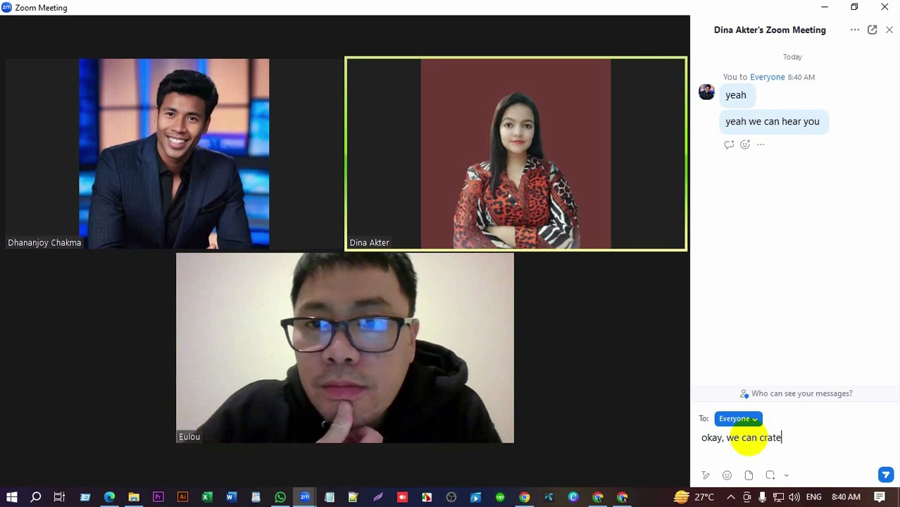
pyautogui.press('BackSpace')
pyautogui.press('BackSpace')
pyautogui.press('BackSpace')
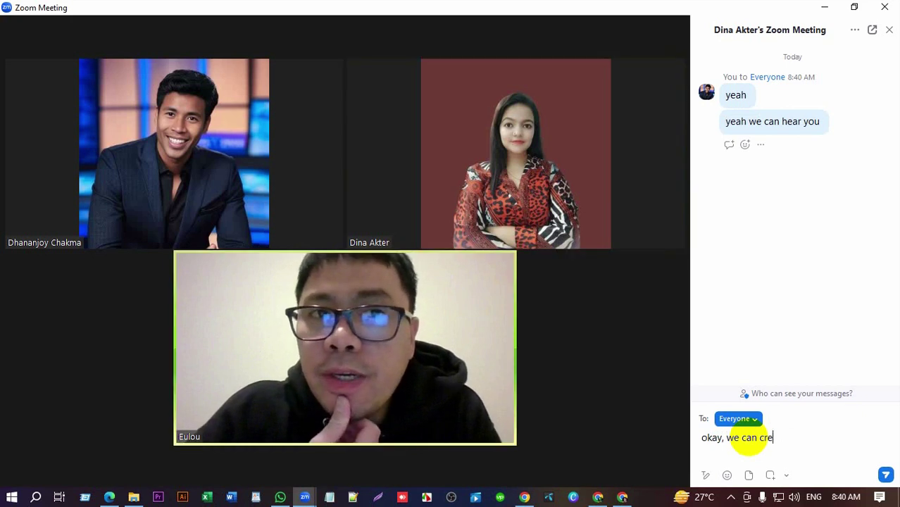
pyautogui.write('eate pro')
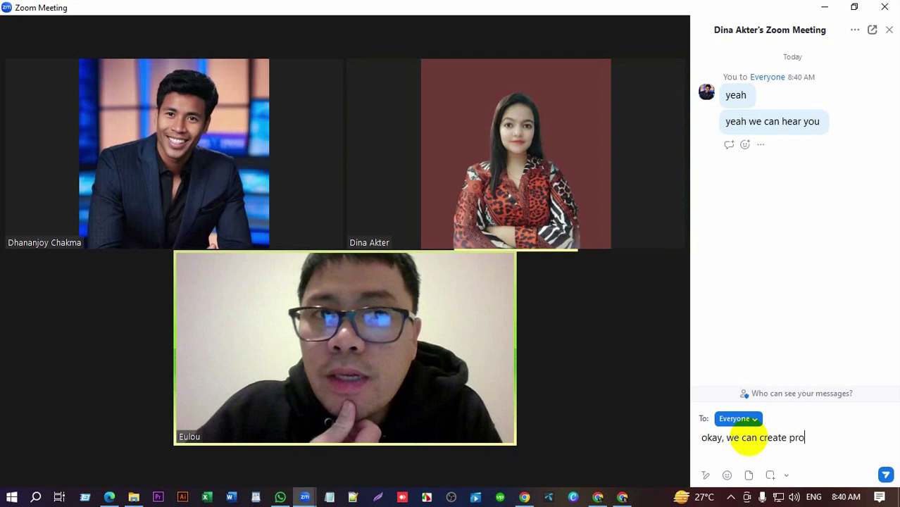
pyautogui.write('fessionally')
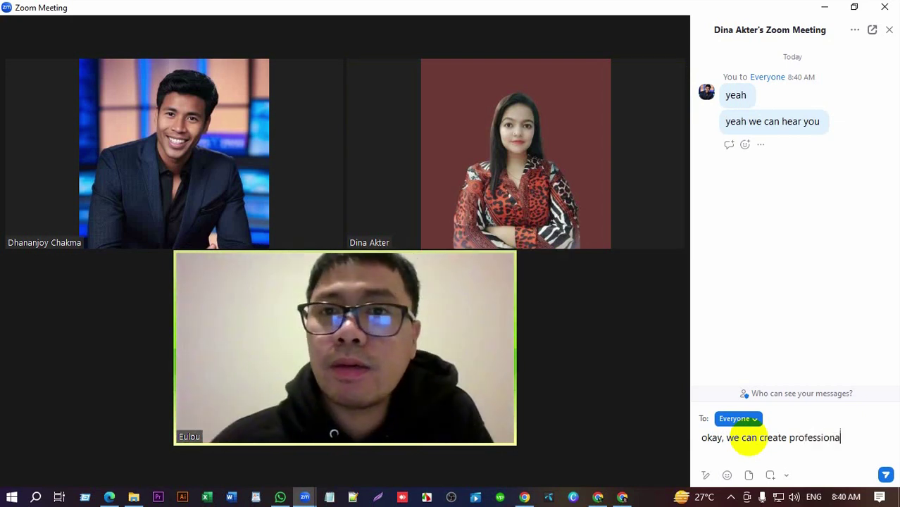
pyautogui.press('Return')
# - Send everyone the chat message "this type of your business page" followed by a separate message "ok"
pyautogui.write('th')
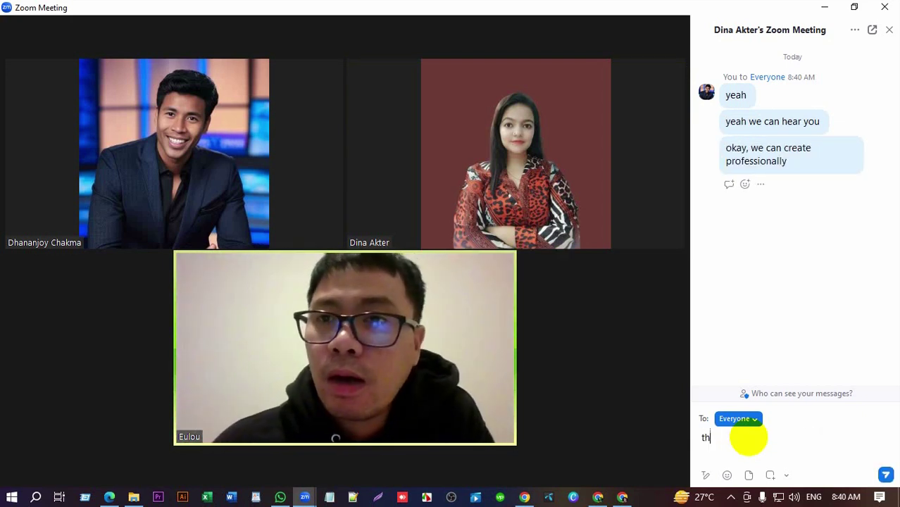
pyautogui.write('is typ')
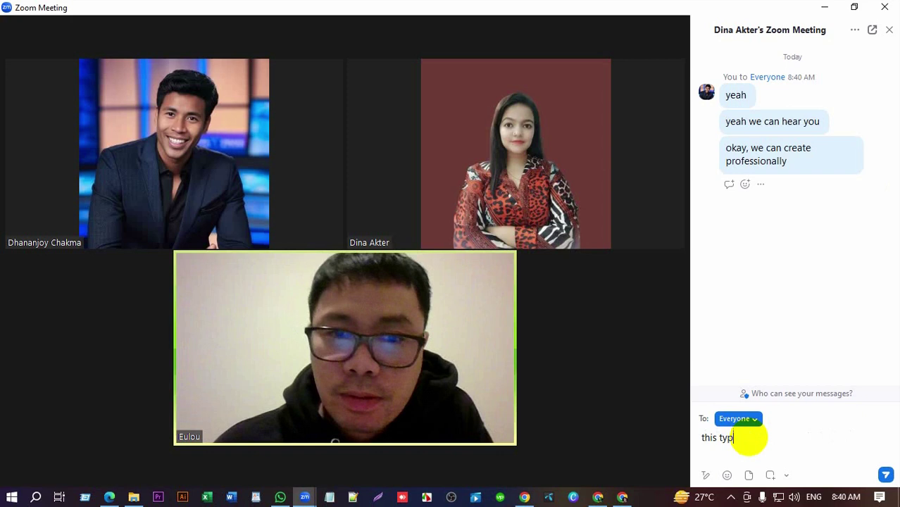
pyautogui.write('e of your ')
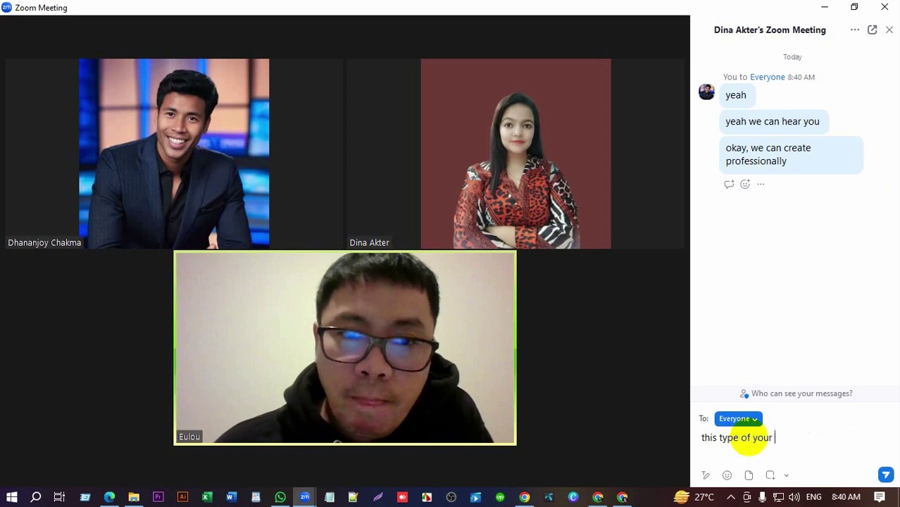
pyautogui.write('business page')
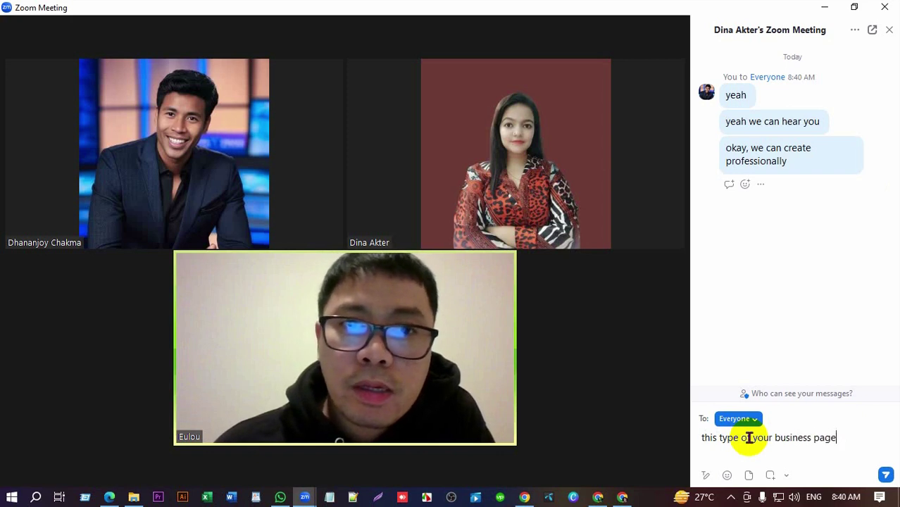
pyautogui.press('Return')
pyautogui.write('ok')
pyautogui.press('Return')
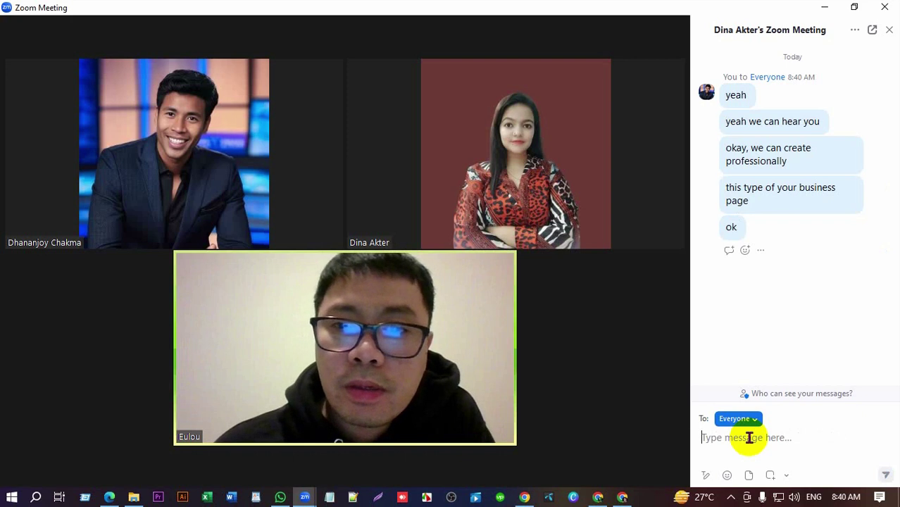
# - Send the message "no worriors" to everyone and close the meeting chat
pyautogui.write('no worr')
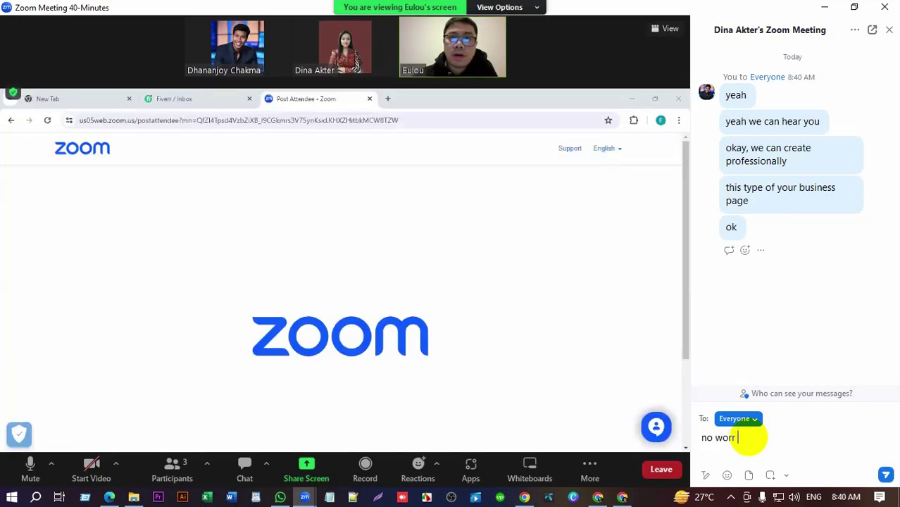
pyautogui.write('ie')
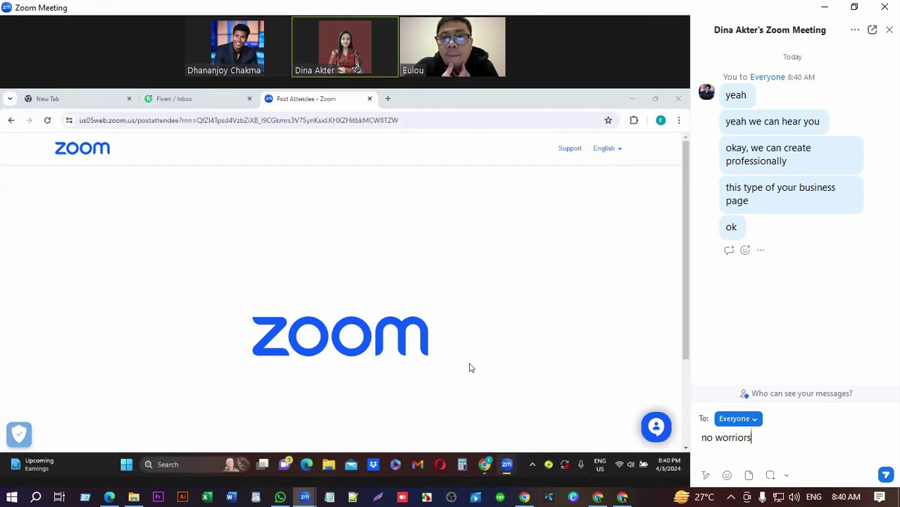
pyautogui.write('rs')
pyautogui.press('Return')
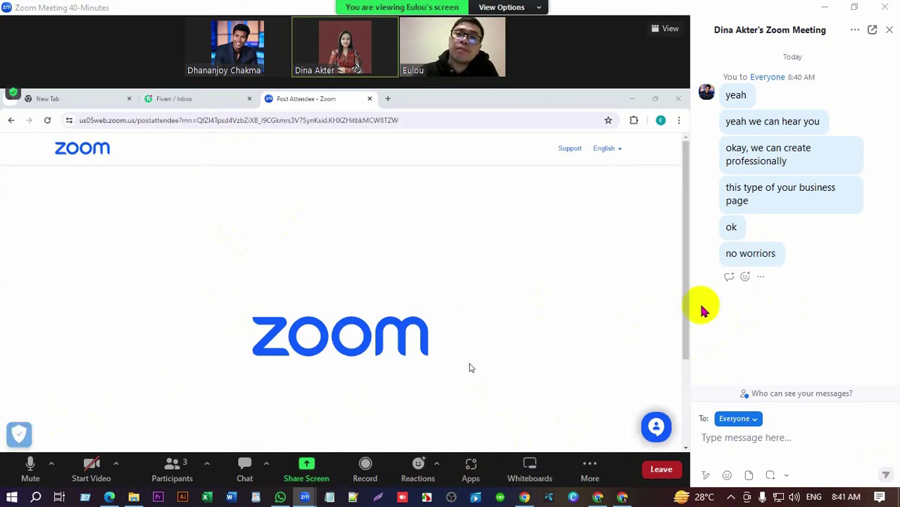
pyautogui.click(254, 465)
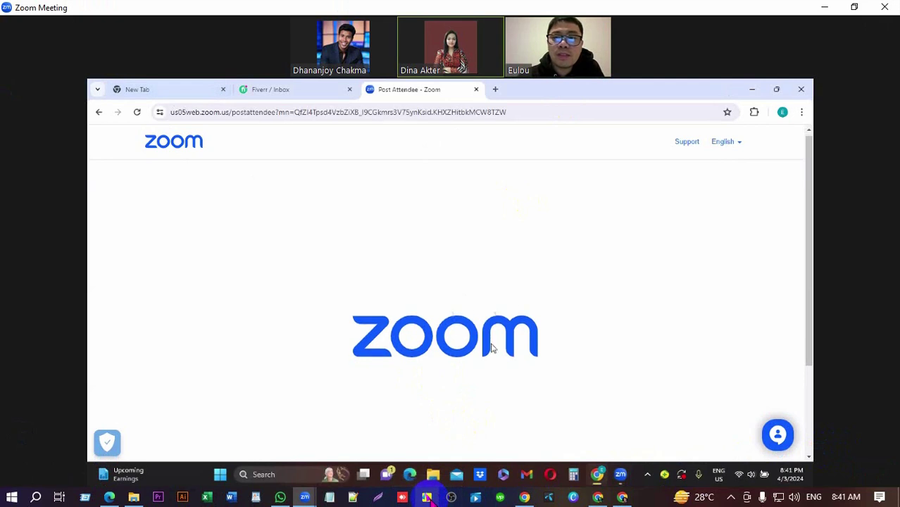
pyautogui.scroll(-3, 492, 346)
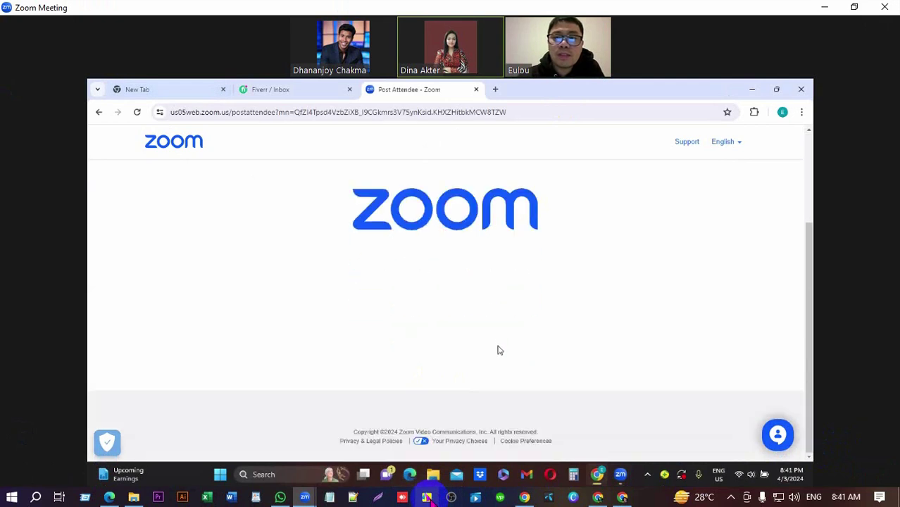
pyautogui.scroll(3, 500, 347)
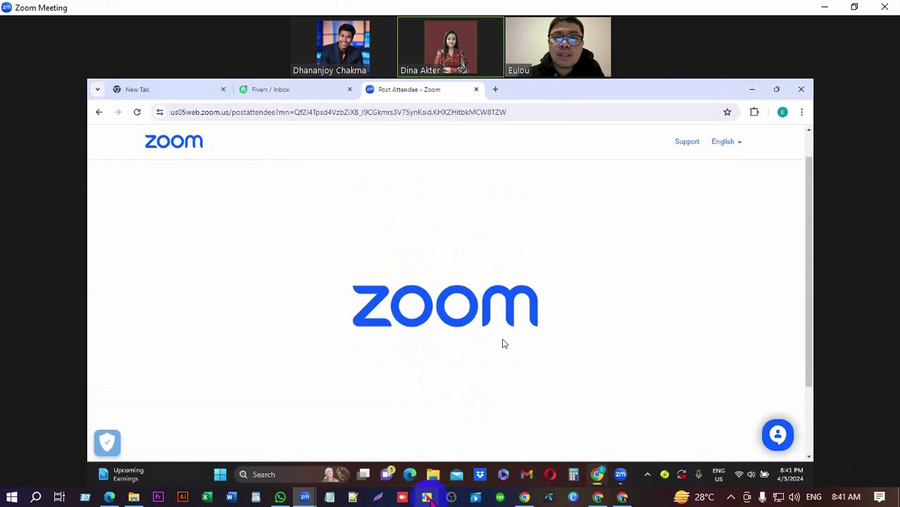
pyautogui.scroll(1, 503, 343)
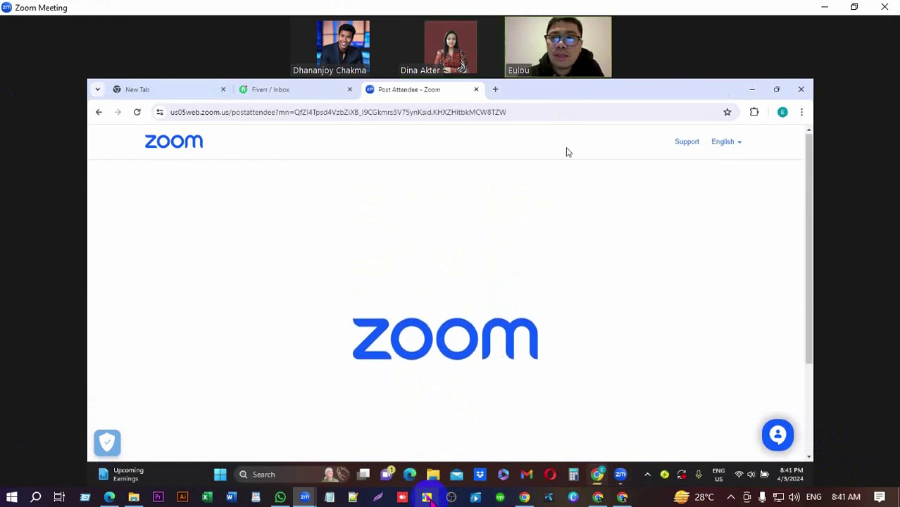
# - Look up Facebook from Google in a new browser tab, choosing the suggested Facebook technology company entry
pyautogui.click(496, 91)
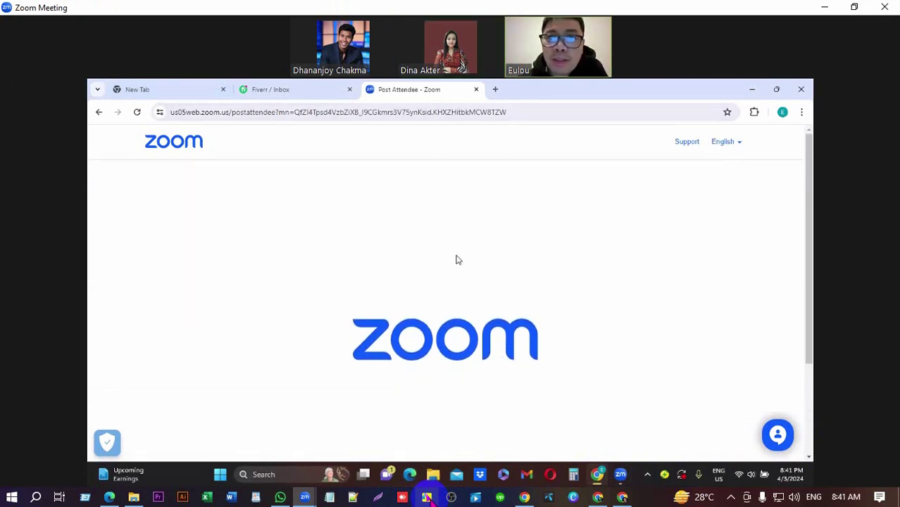
pyautogui.click(450, 314)
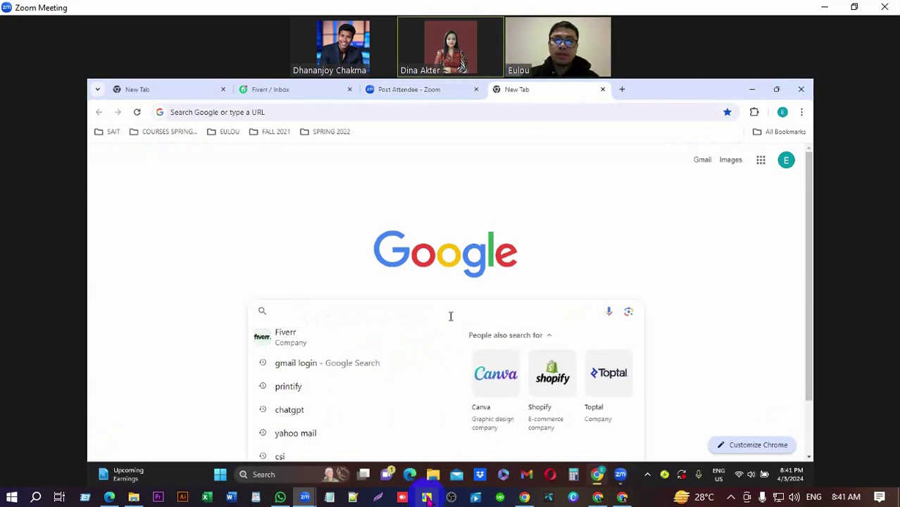
pyautogui.write('face')
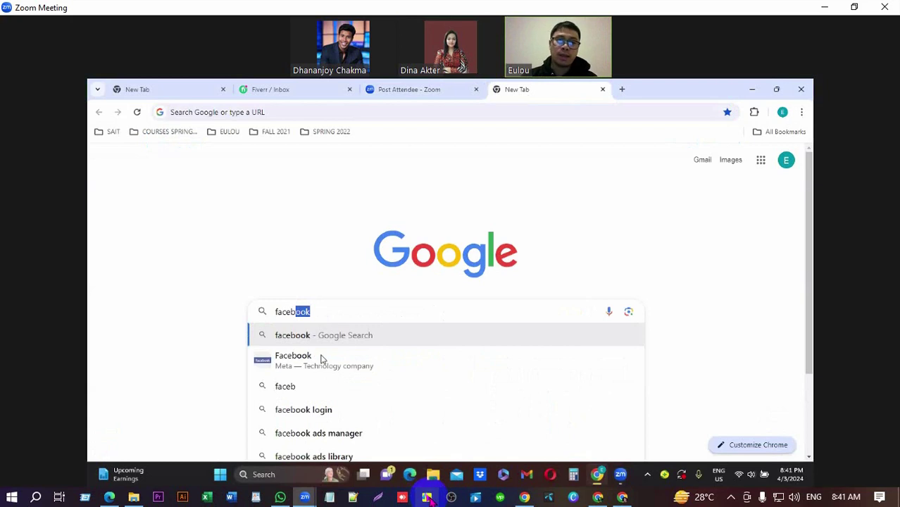
pyautogui.write('b')
pyautogui.click(360, 366)
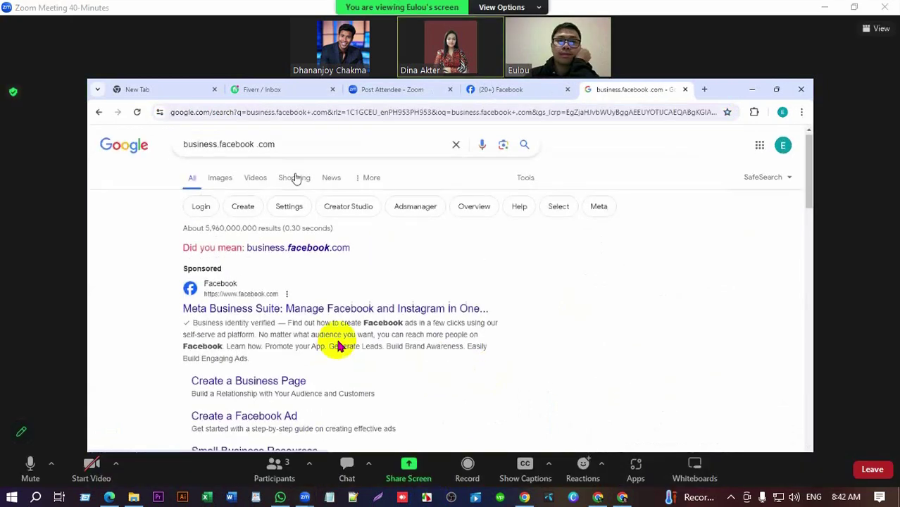
# - Rerun the Google search for "business.facebook .com" and look through its results
pyautogui.scroll(-1, 338, 345)
pyautogui.scroll(1, 380, 342)
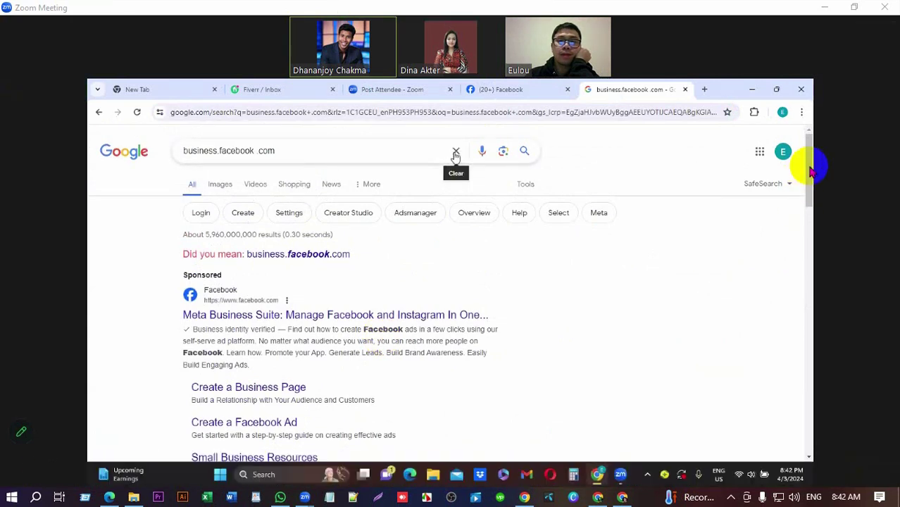
pyautogui.click(291, 150)
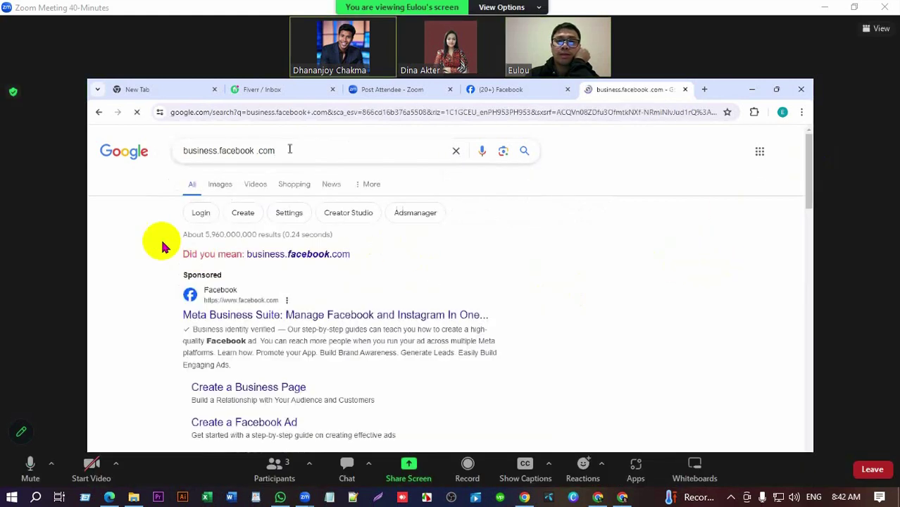
pyautogui.scroll(-6, 225, 190)
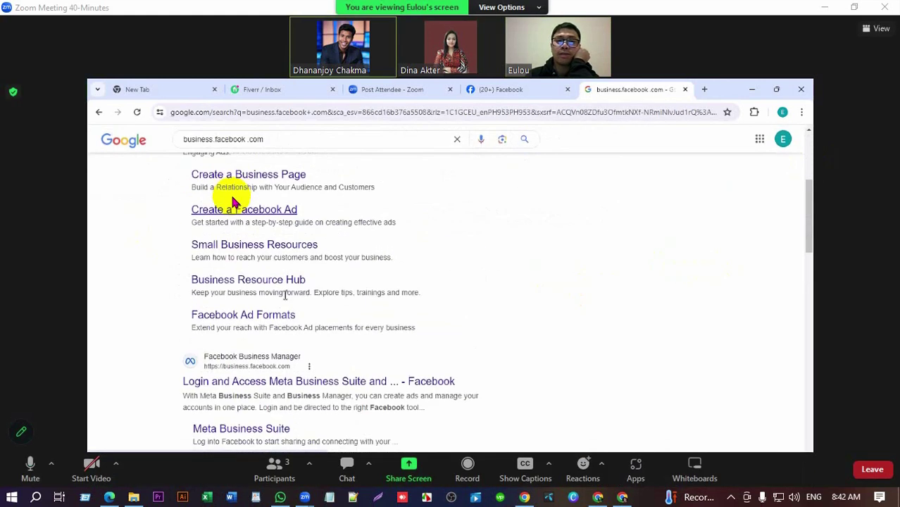
pyautogui.scroll(10, 324, 212)
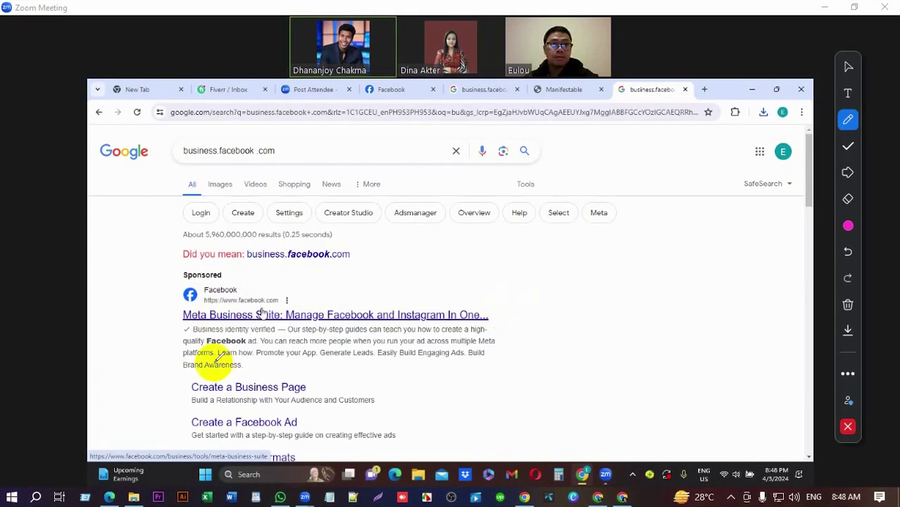
# - Open Meta Business Suite from the sponsored search result, dismissing its notification request and the introductory dialog
pyautogui.click(250, 318)
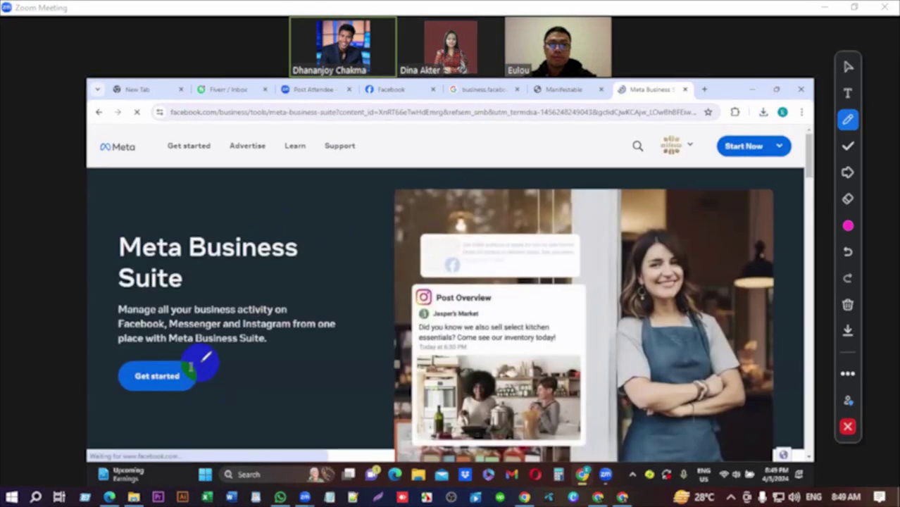
pyautogui.click(145, 384)
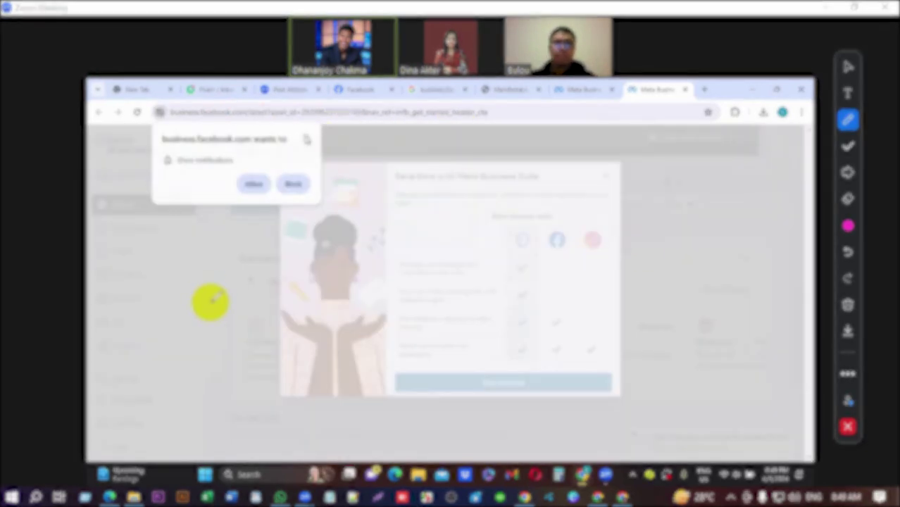
pyautogui.click(306, 139)
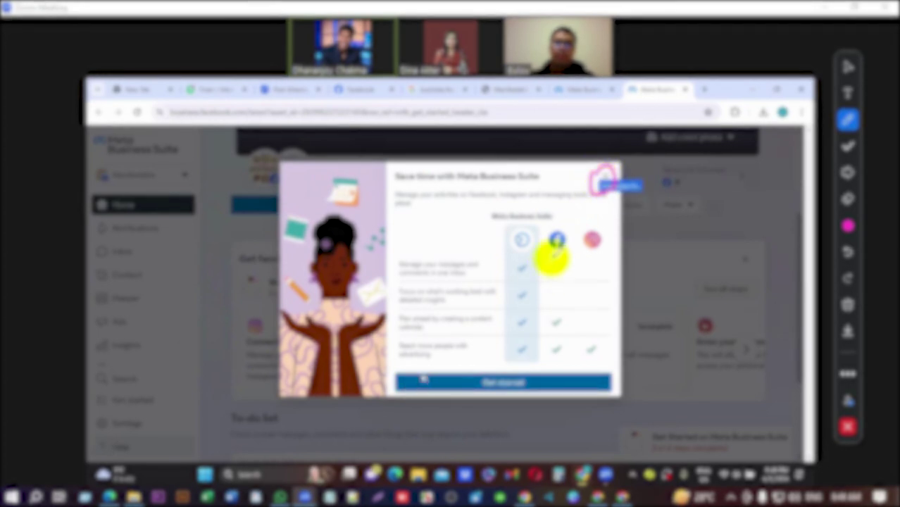
pyautogui.click(604, 178)
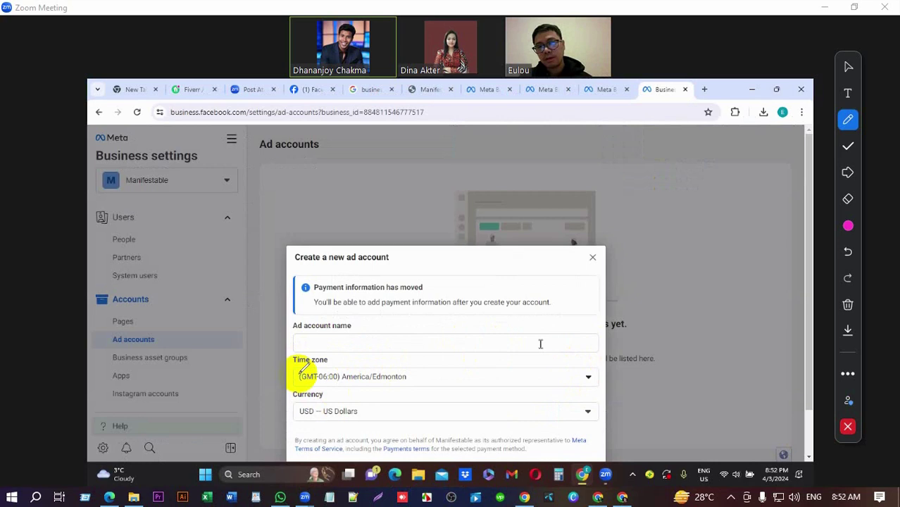
# - Circle the time zone, currency and ad account name fields in the new ad account form, and clear all the drawings
pyautogui.moveTo(293, 359)
pyautogui.mouseDown()
pyautogui.moveTo(371, 360)
pyautogui.moveTo(418, 372)
pyautogui.moveTo(288, 392)
pyautogui.moveTo(295, 374)
pyautogui.mouseUp()
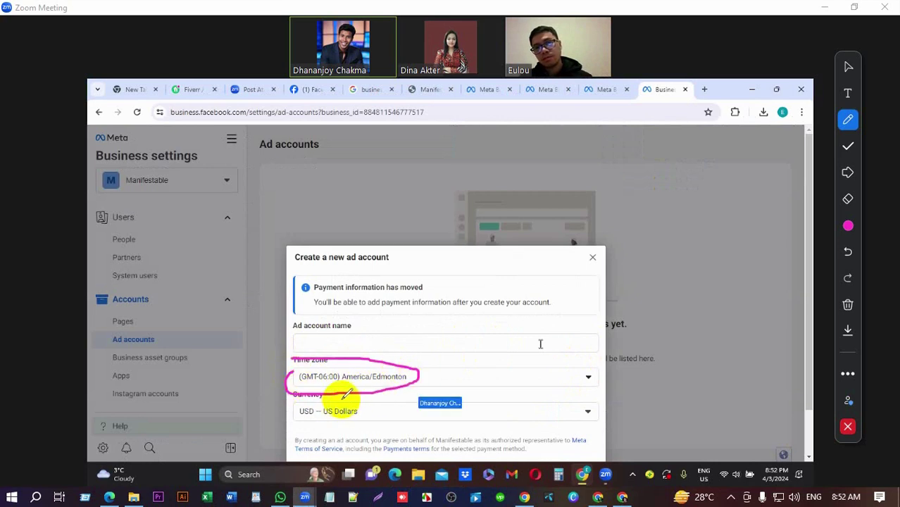
pyautogui.moveTo(345, 394)
pyautogui.mouseDown()
pyautogui.moveTo(331, 423)
pyautogui.moveTo(340, 400)
pyautogui.mouseUp()
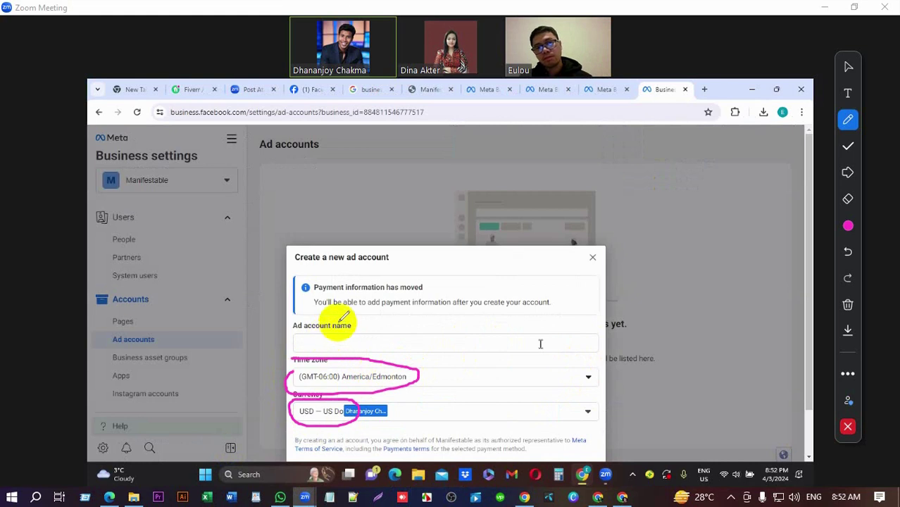
pyautogui.moveTo(331, 334); pyautogui.dragTo(339, 345)
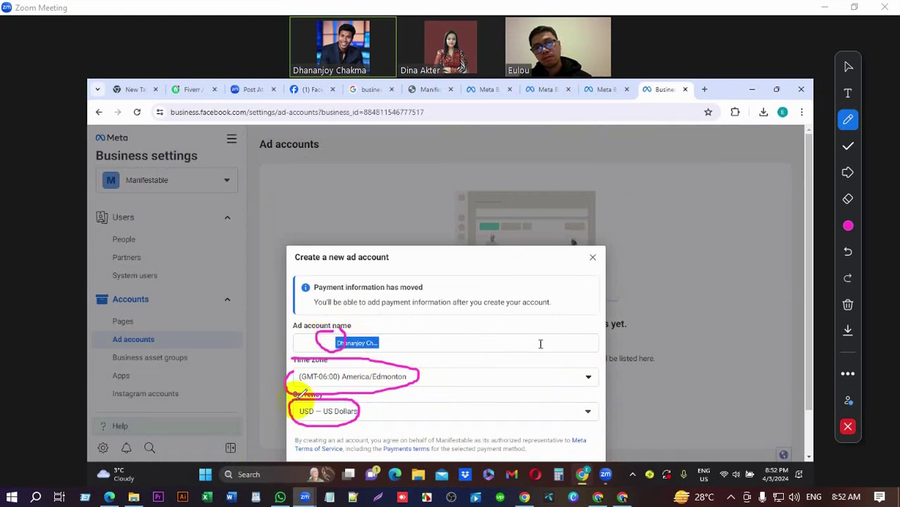
pyautogui.click(847, 304)
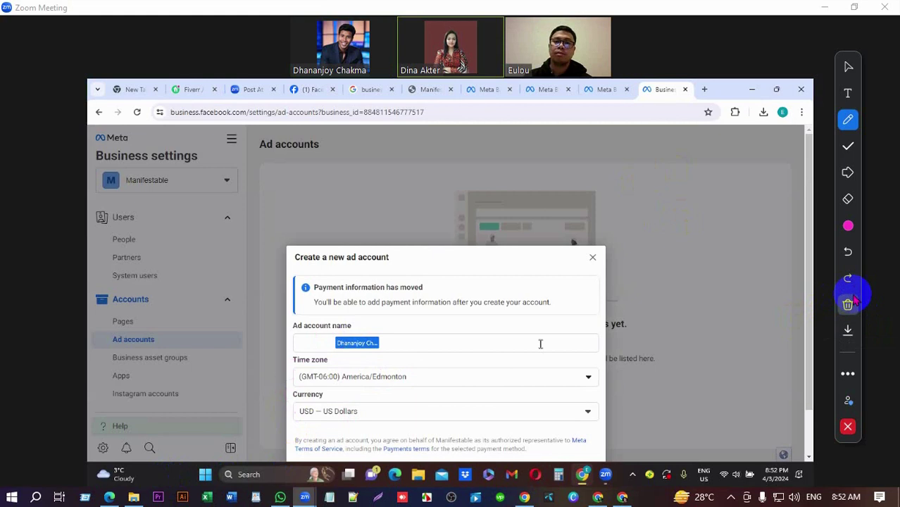
# - Name the new ad account "Manifestable acct" and choose the (GMT-06:00) America/Edmonton time zone
pyautogui.click(404, 345)
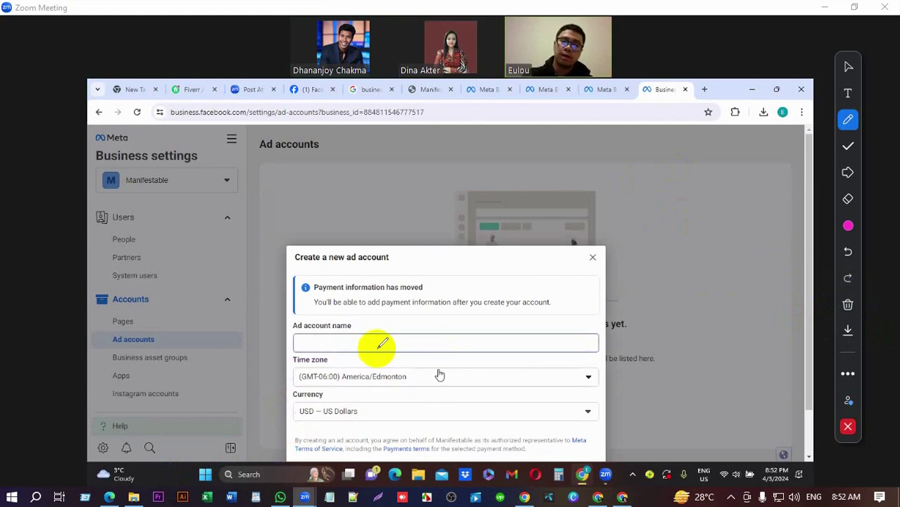
pyautogui.write('Manifestable acct')
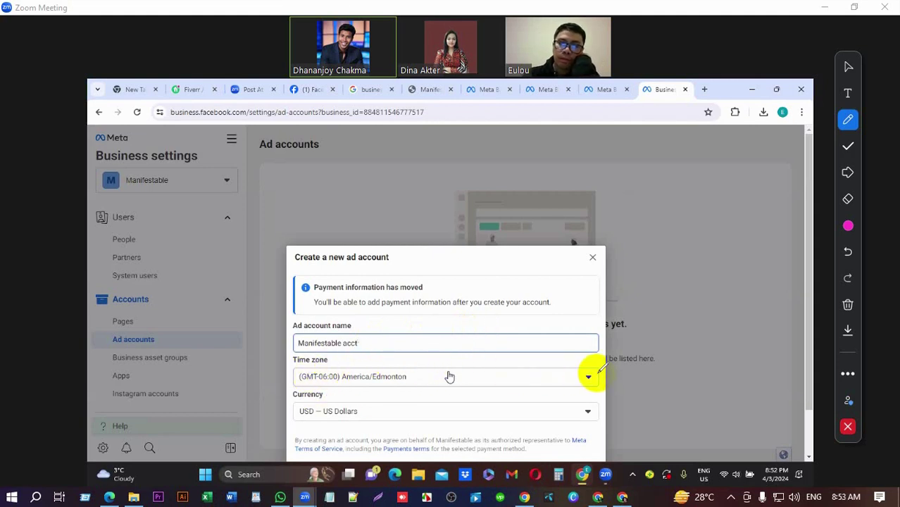
pyautogui.click(450, 380)
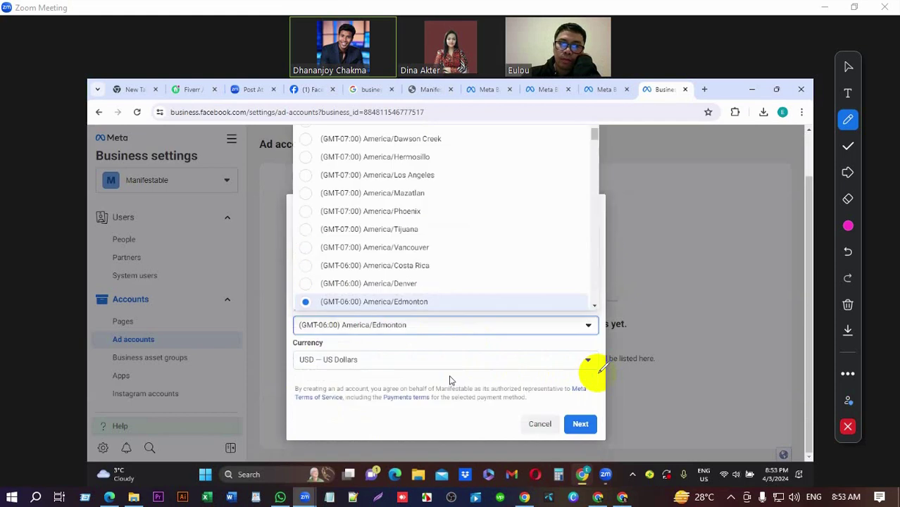
pyautogui.click(404, 302)
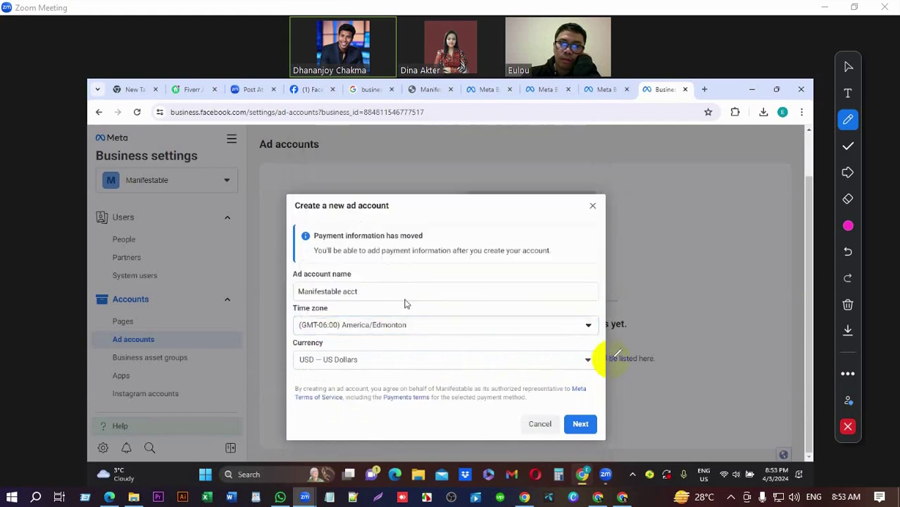
# - Set the new ad account's currency to CAD — Canadian Dollar
pyautogui.click(389, 363)
pyautogui.scroll(5, 372, 261)
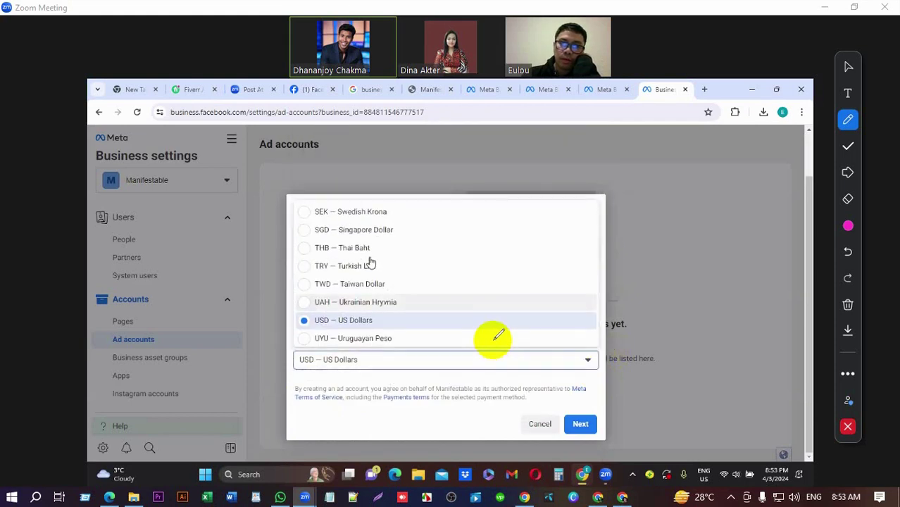
pyautogui.scroll(3, 372, 261)
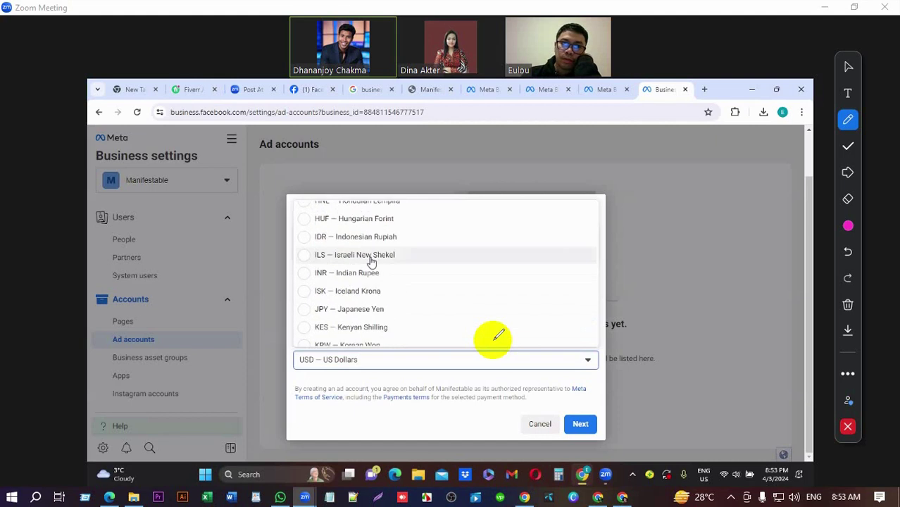
pyautogui.scroll(5, 371, 261)
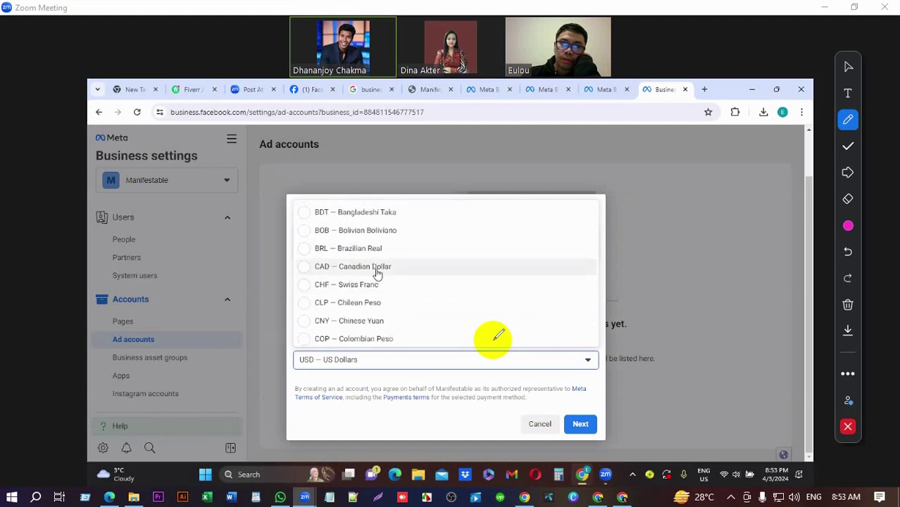
pyautogui.click(374, 266)
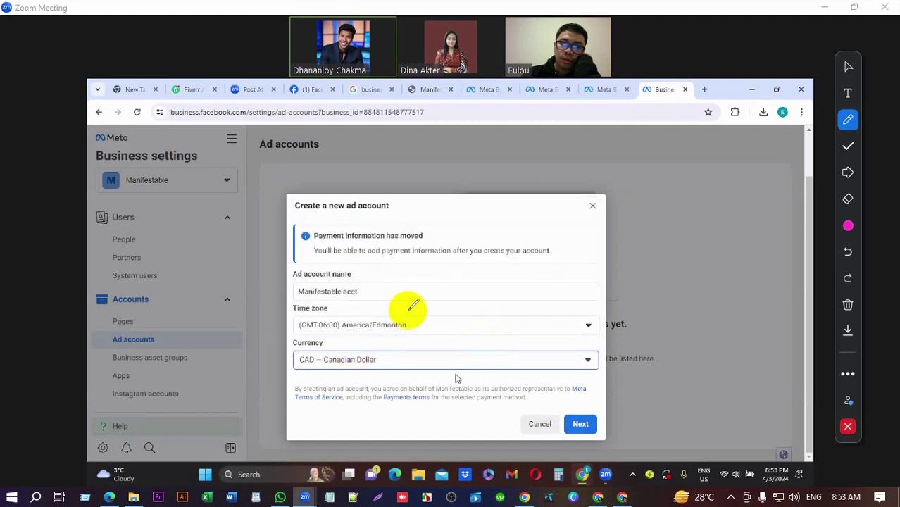